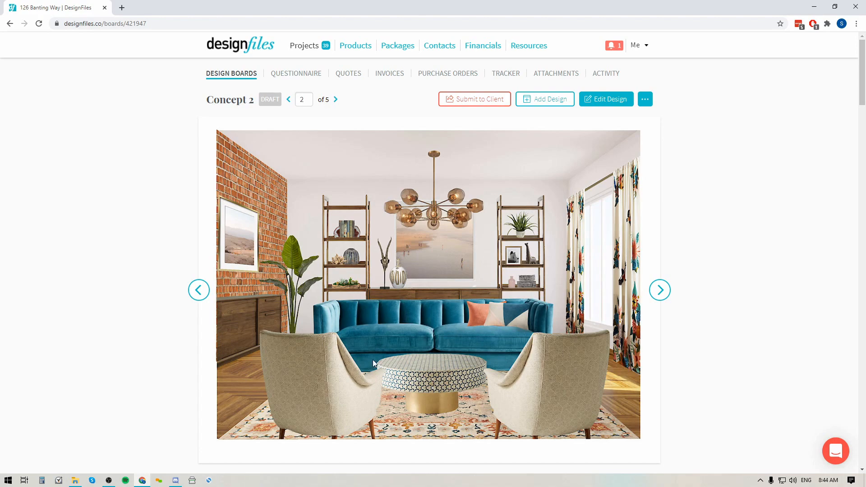
Browse the Concept 2 design board's product list.
scroll(373, 359, down, 8)
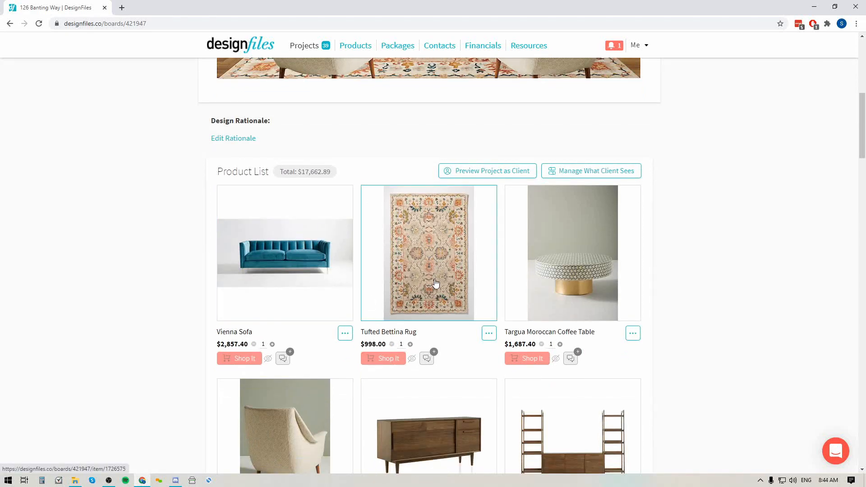
scroll(532, 283, down, 4)
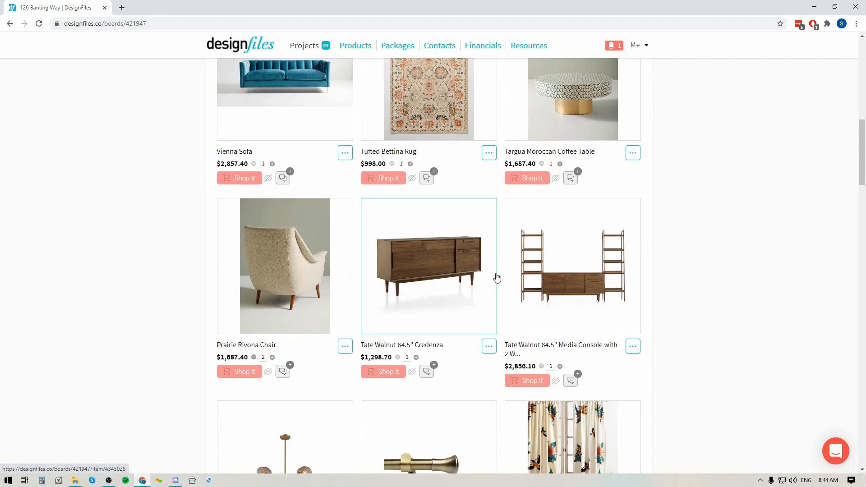
scroll(587, 280, up, 5)
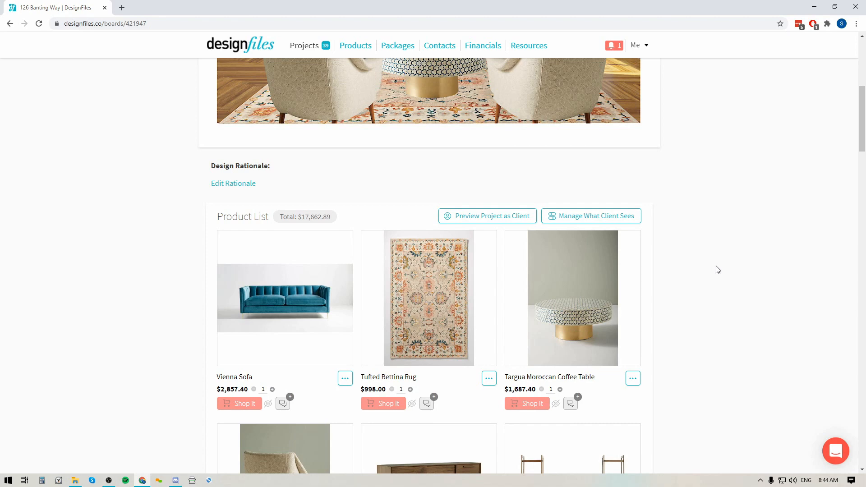
Preview the project as the client, approve the Vienna Sofa, Tufted Bettina Rug, Targua Moroccan Coffee Table and Prairie Rivona Chair, then close the preview.
click(494, 221)
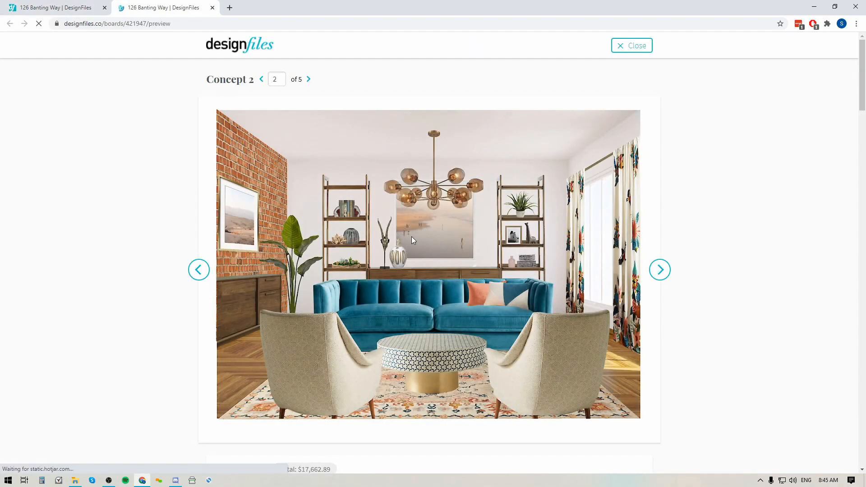
scroll(411, 236, down, 9)
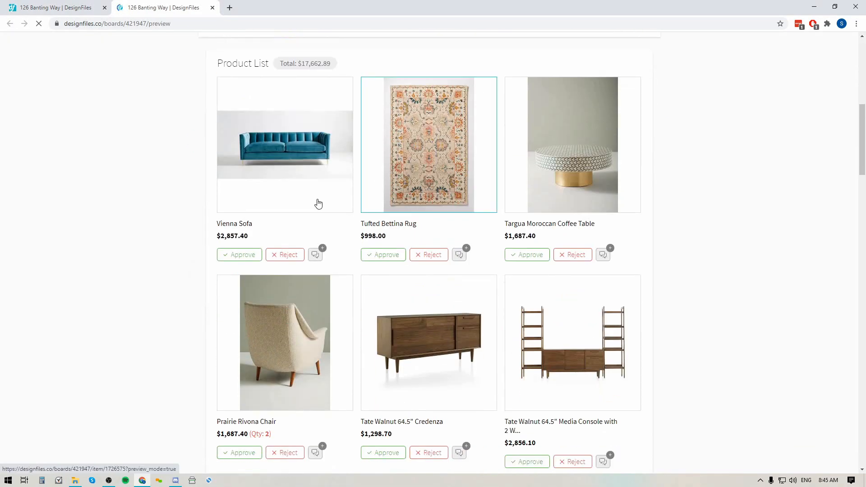
click(244, 256)
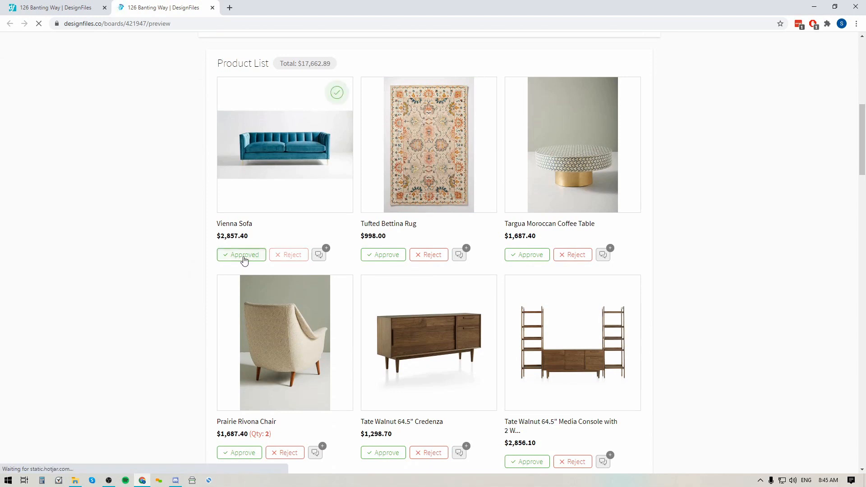
click(387, 256)
click(532, 255)
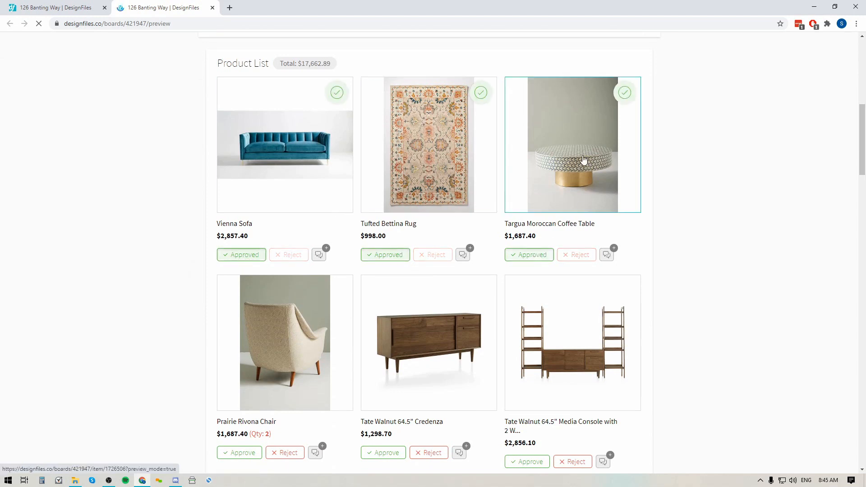
scroll(583, 160, down, 2)
click(239, 364)
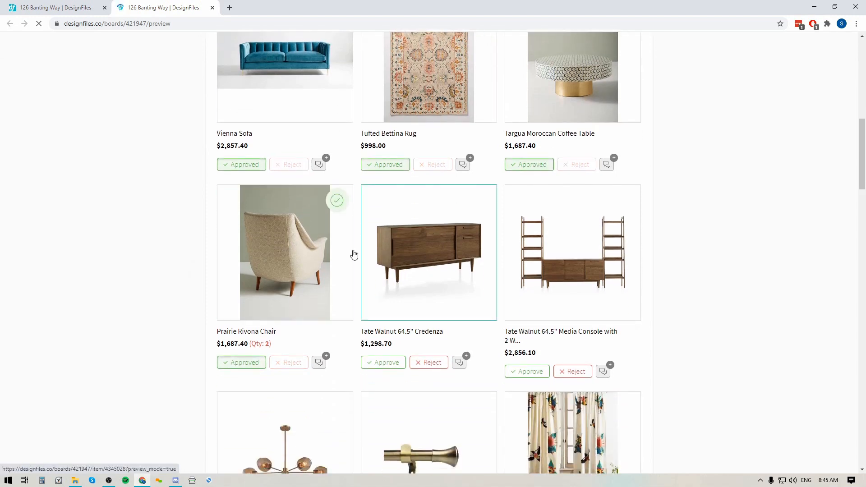
scroll(583, 254, up, 5)
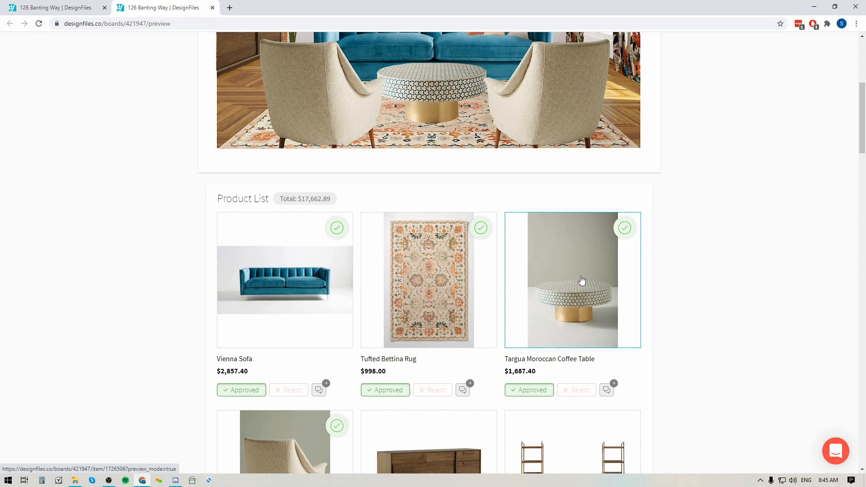
scroll(700, 283, up, 1)
scroll(700, 283, up, 5)
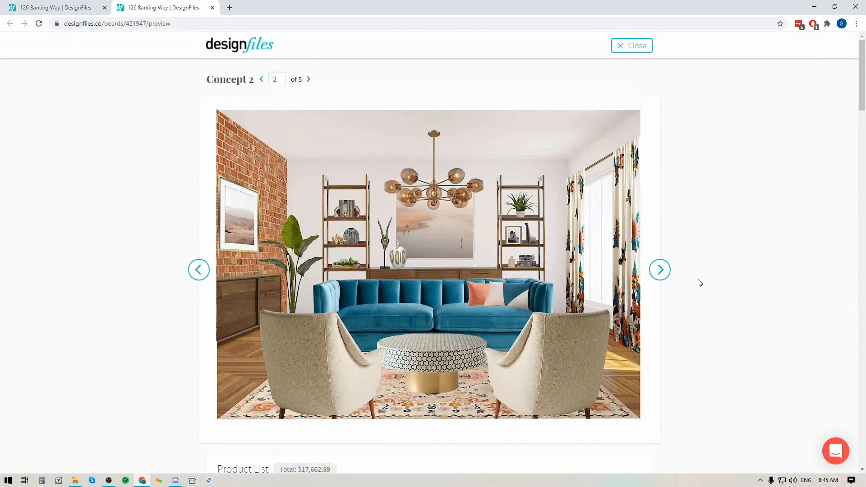
click(634, 48)
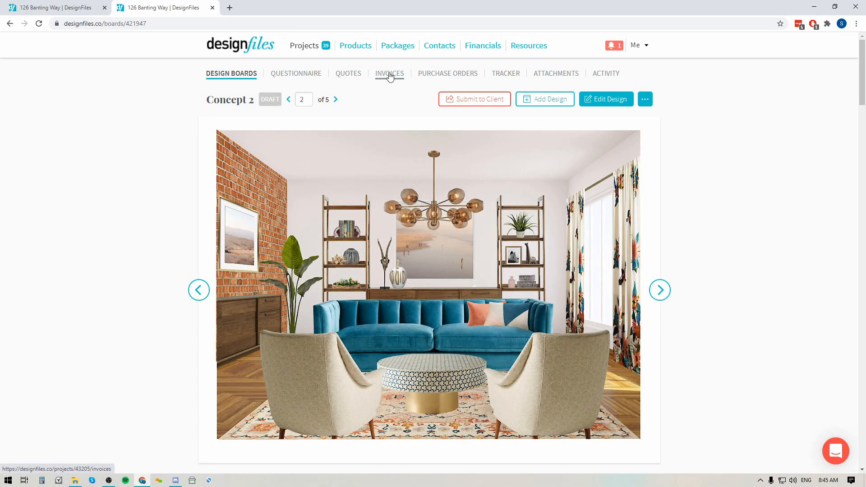
Create a new invoice for the project and set its terms to Net 30.
click(390, 76)
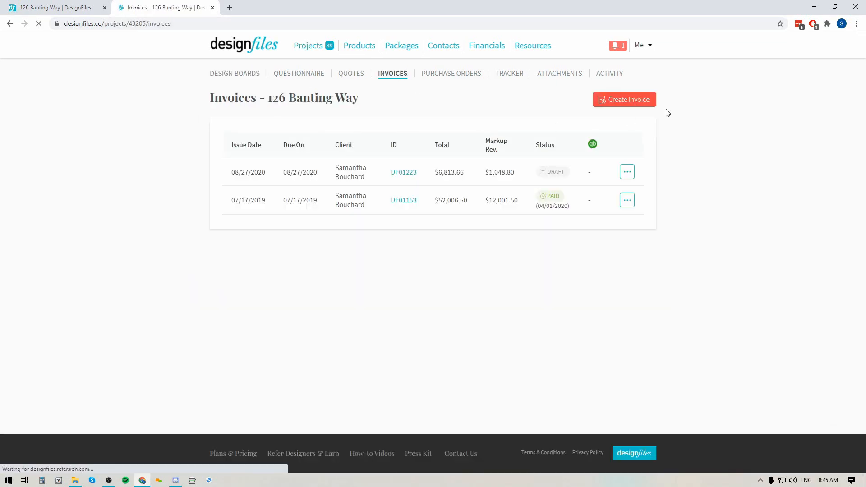
click(632, 100)
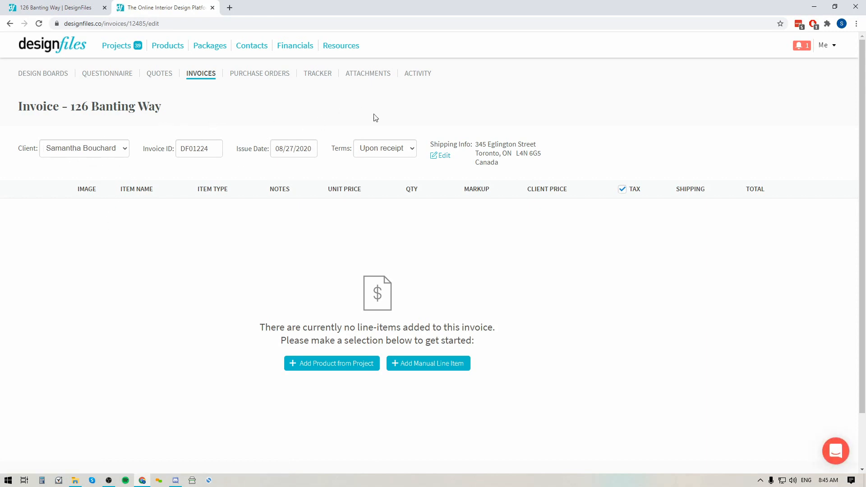
click(389, 149)
click(367, 182)
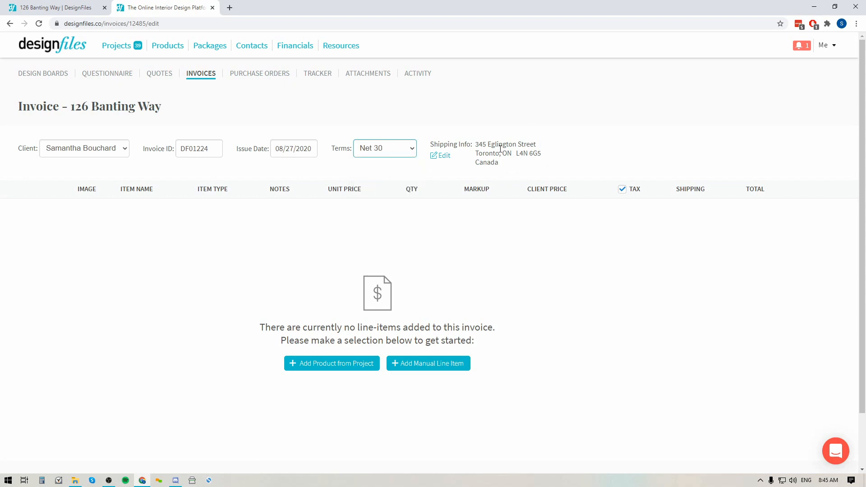
Open the product picker for the invoice and filter it to the Concept 2 design board.
scroll(392, 239, down, 2)
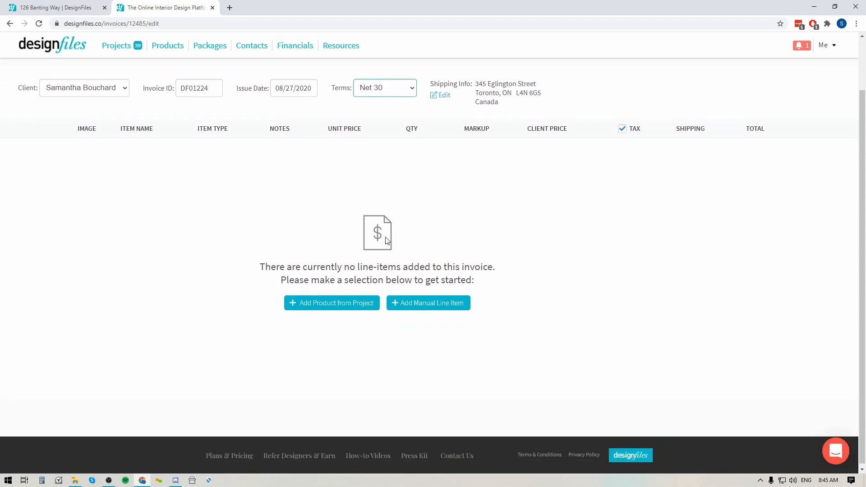
click(337, 306)
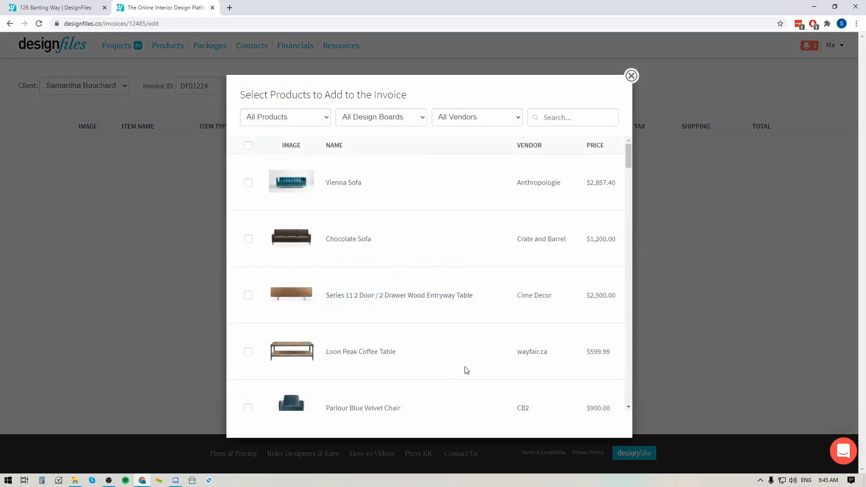
scroll(351, 281, down, 4)
scroll(348, 293, down, 8)
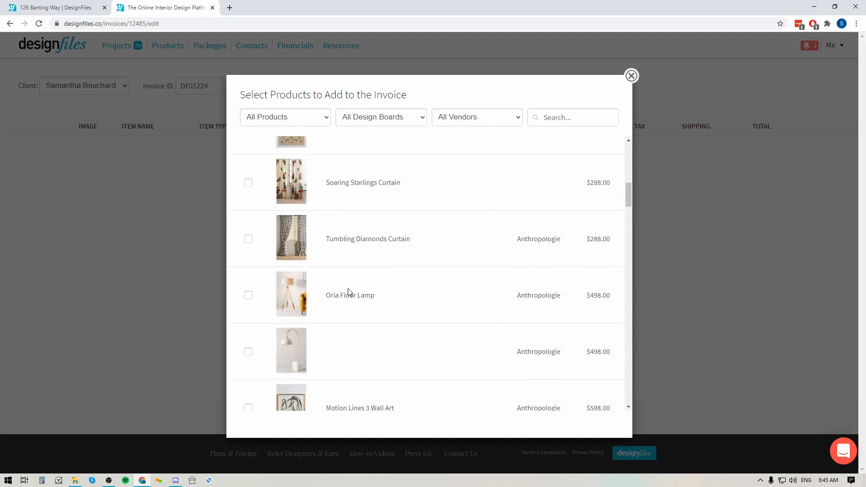
scroll(348, 292, up, 5)
scroll(351, 293, up, 7)
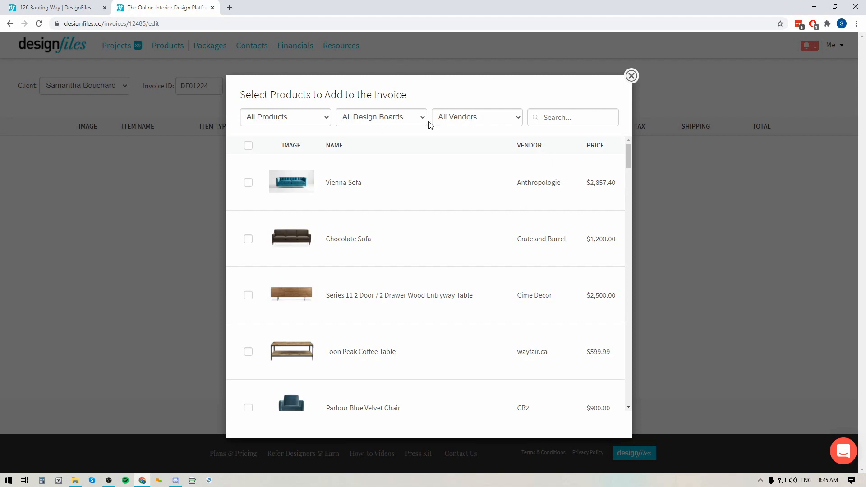
click(381, 123)
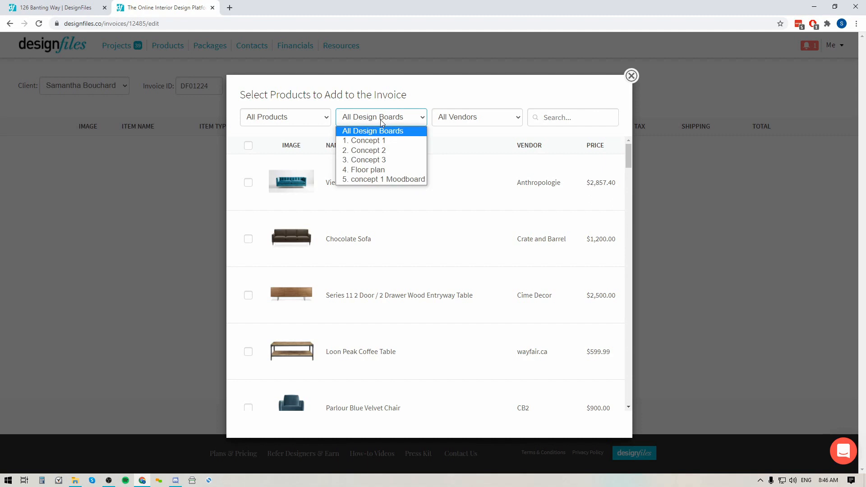
click(364, 151)
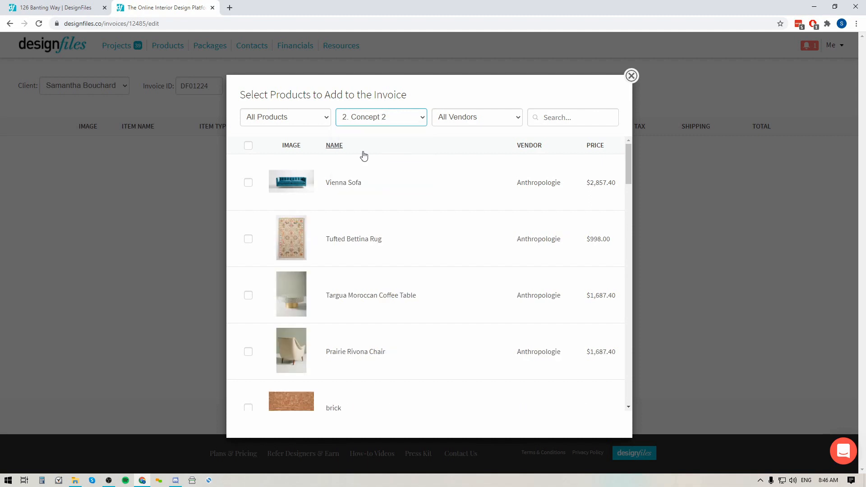
Filter to approved products, select them all, and add them to the invoice.
scroll(415, 245, down, 5)
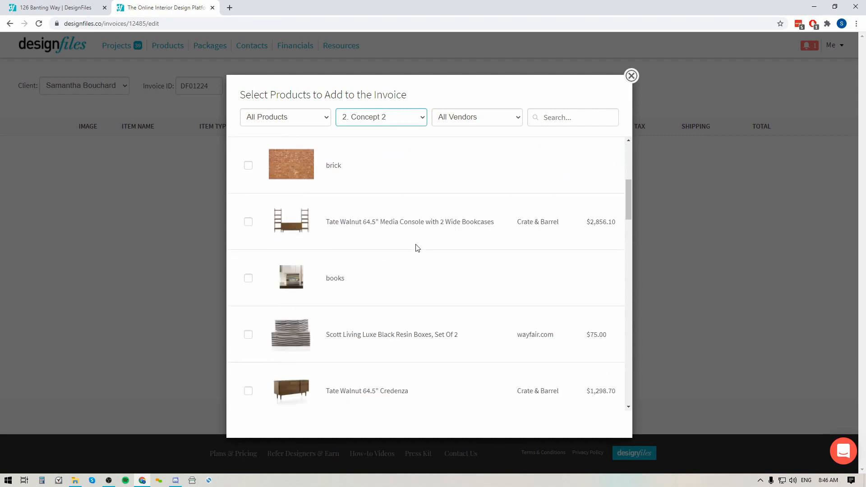
scroll(415, 247, up, 6)
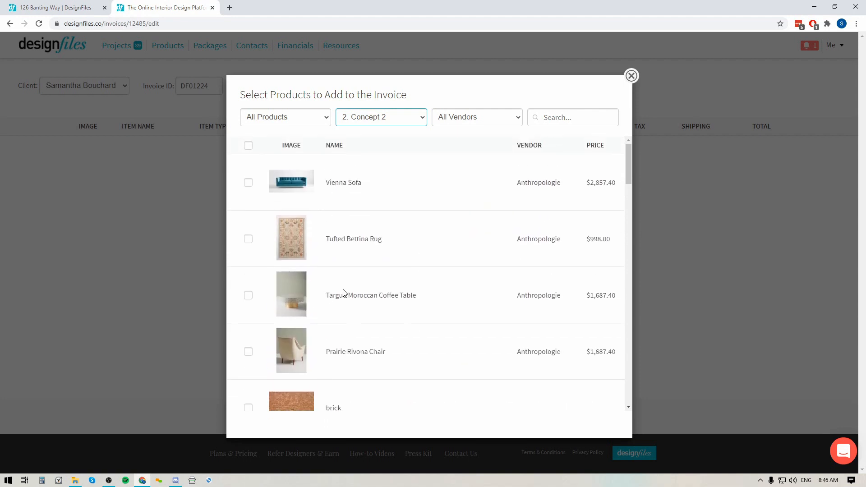
click(289, 120)
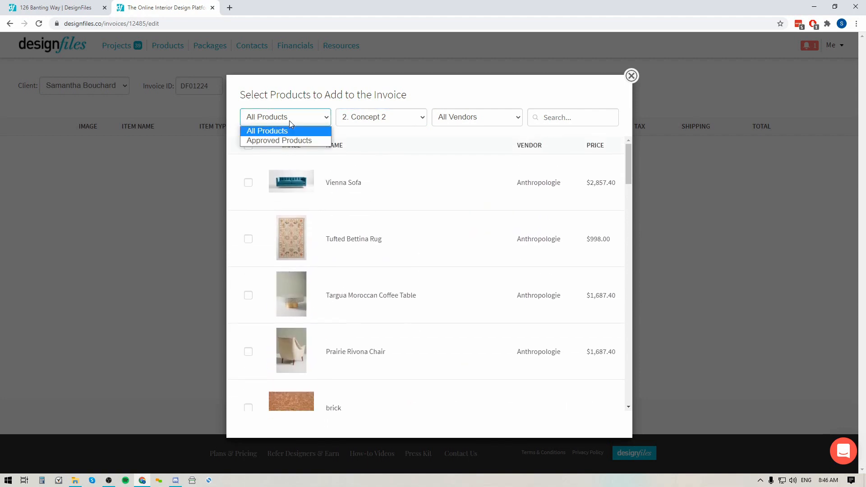
click(272, 141)
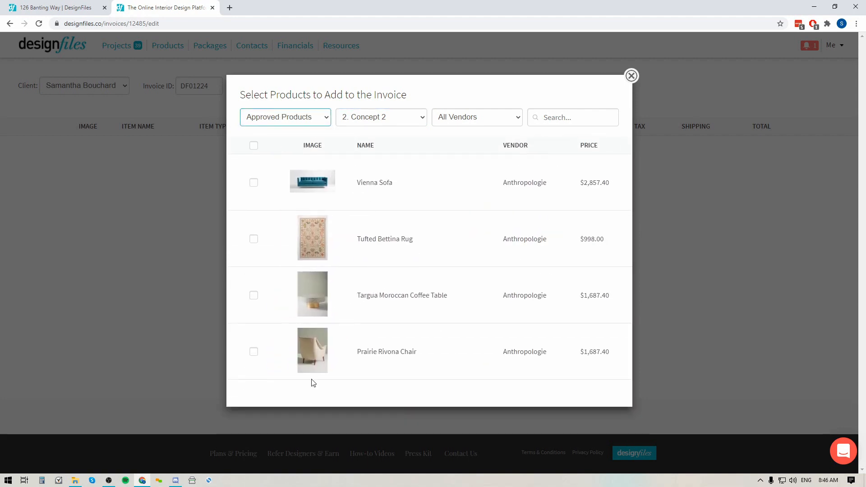
click(253, 146)
click(302, 406)
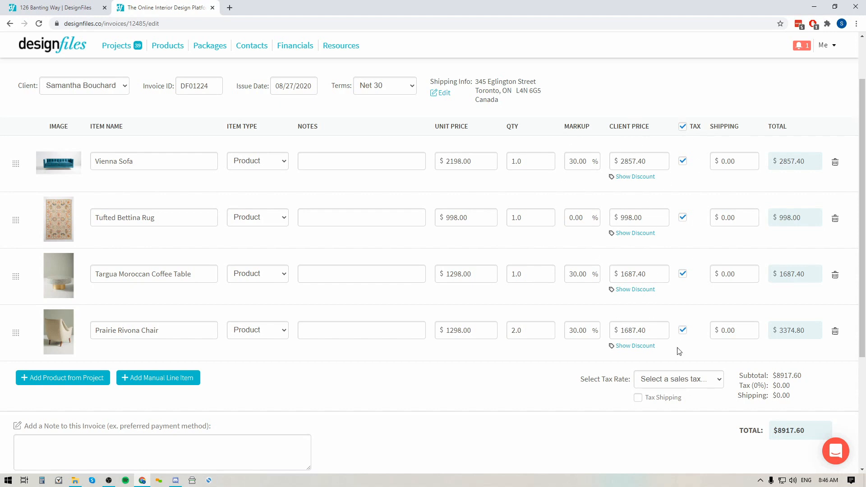
Set the invoice tax rate to 13.0% - Ontario HST.
click(666, 386)
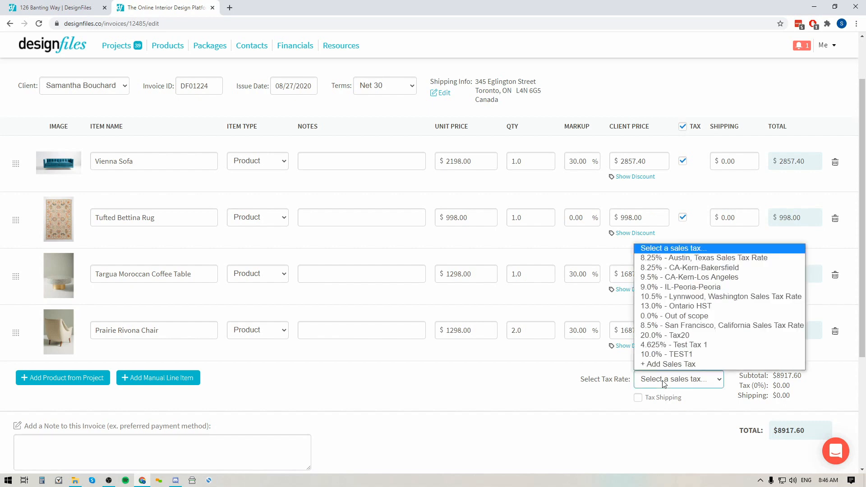
click(649, 307)
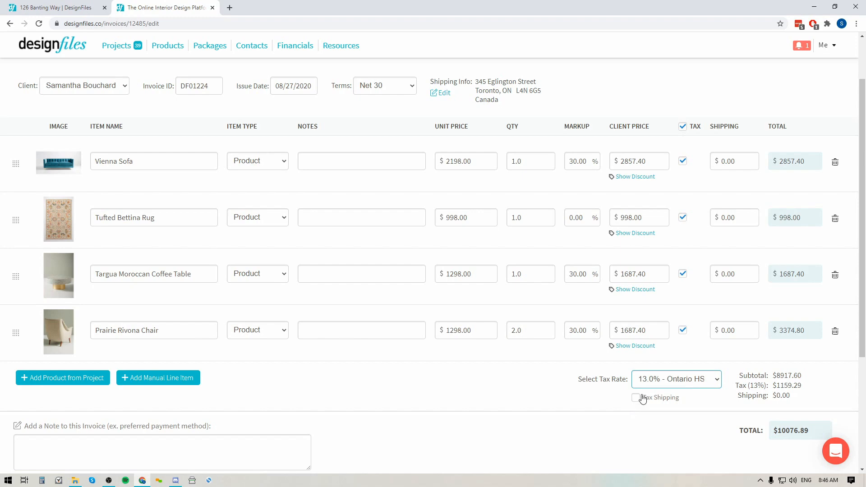
scroll(356, 353, down, 4)
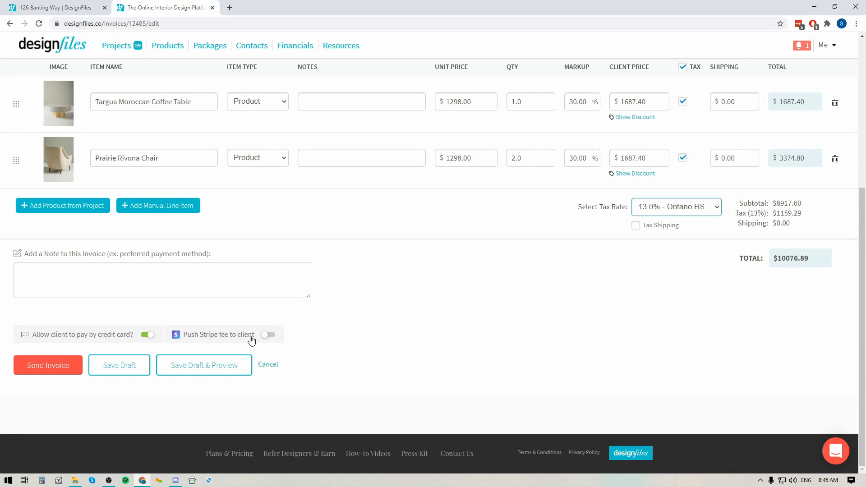
Turn on pushing the Stripe fee to the client.
click(269, 334)
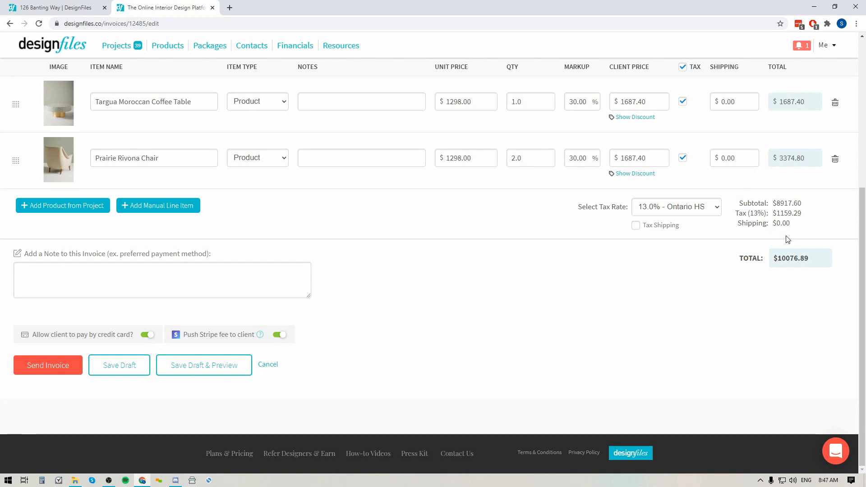
click(283, 337)
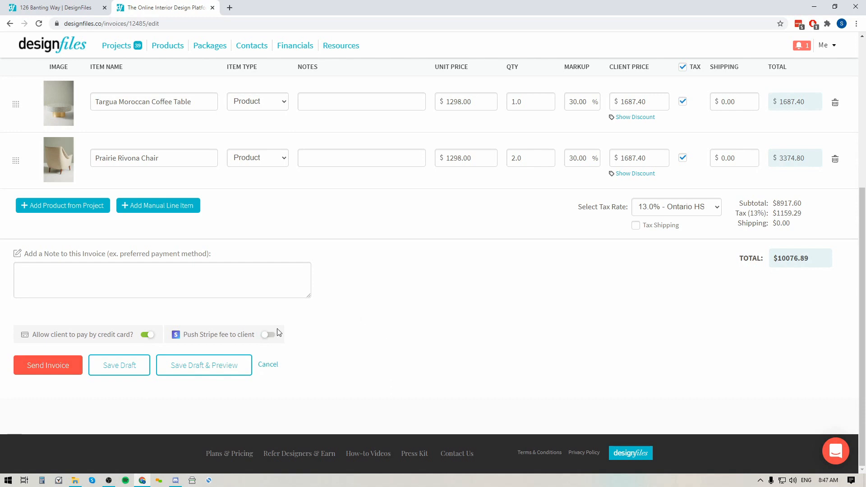
click(267, 335)
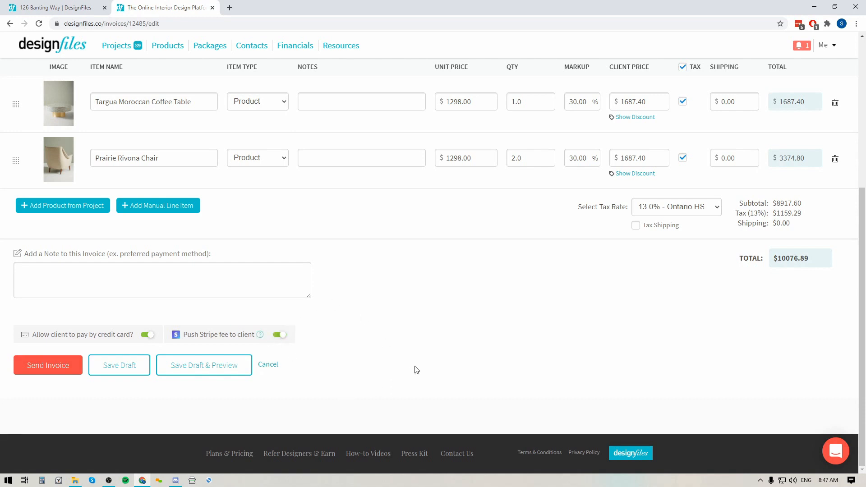
Save the invoice as a draft, preview the client-facing invoice, and exit the preview.
click(222, 367)
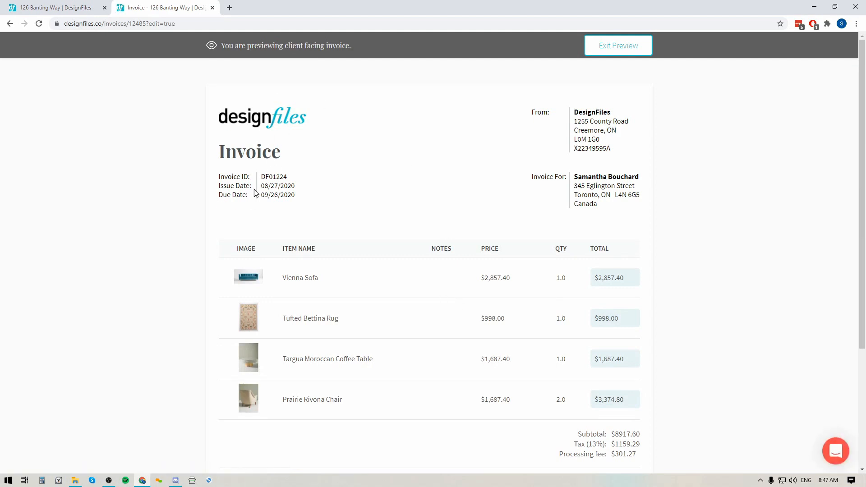
scroll(410, 276, down, 1)
scroll(410, 276, down, 2)
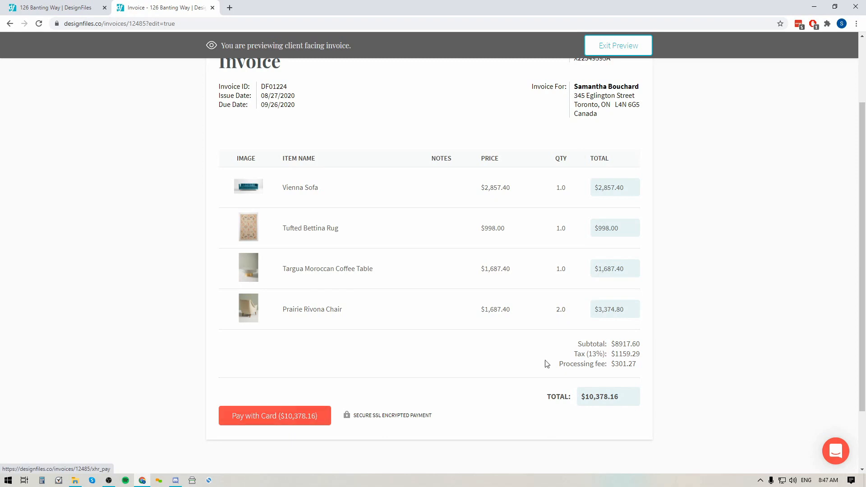
click(630, 47)
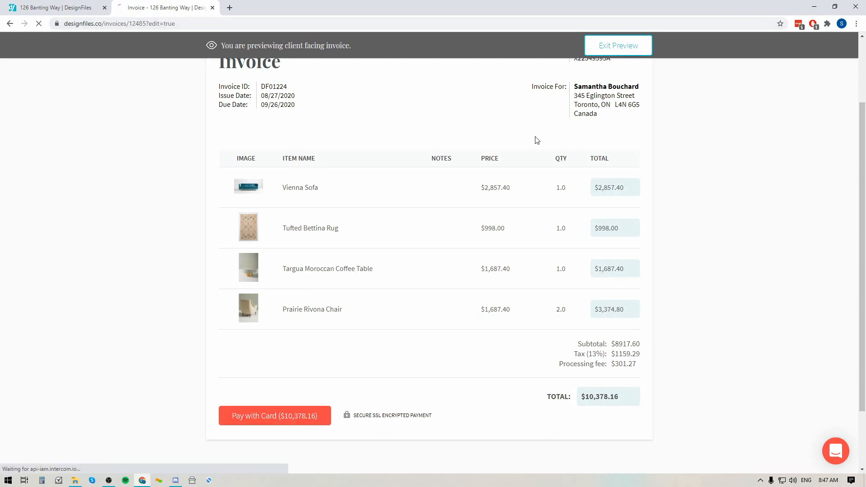
scroll(212, 408, down, 5)
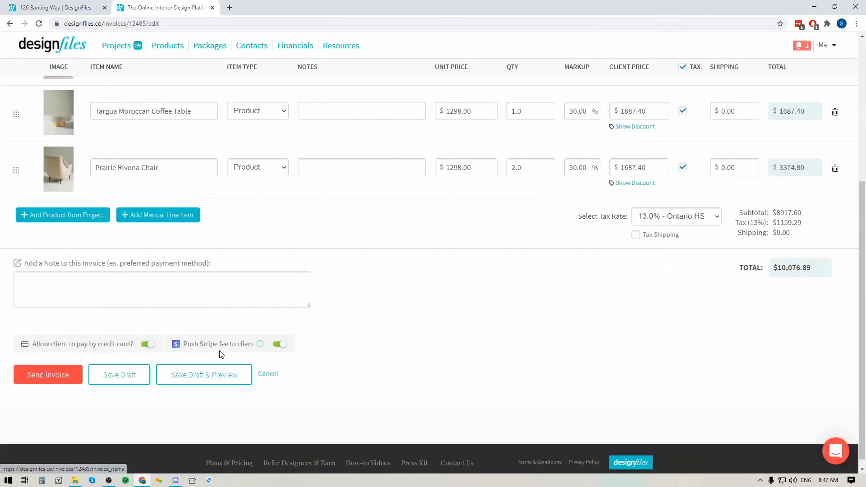
Save the invoice as a draft and open the client view of invoice DF01224 from the project's invoice list.
click(120, 375)
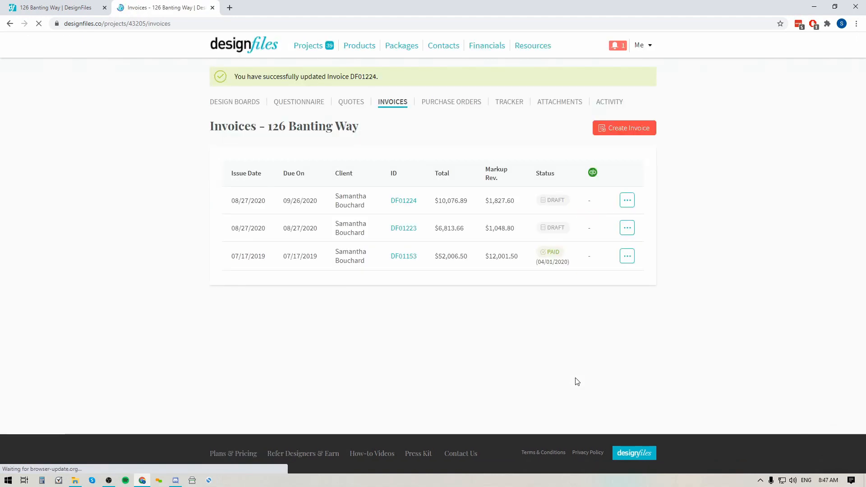
click(628, 202)
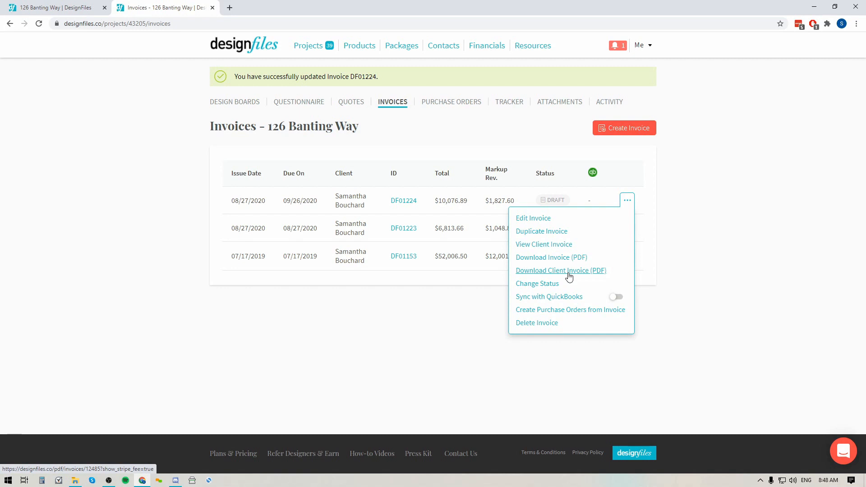
click(546, 247)
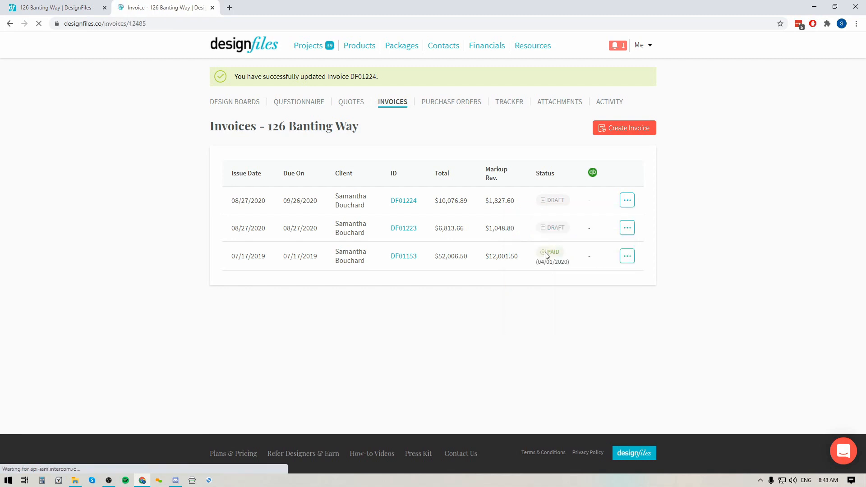
Open the client's card payment form from the invoice preview to inspect it, then close it.
scroll(472, 308, down, 4)
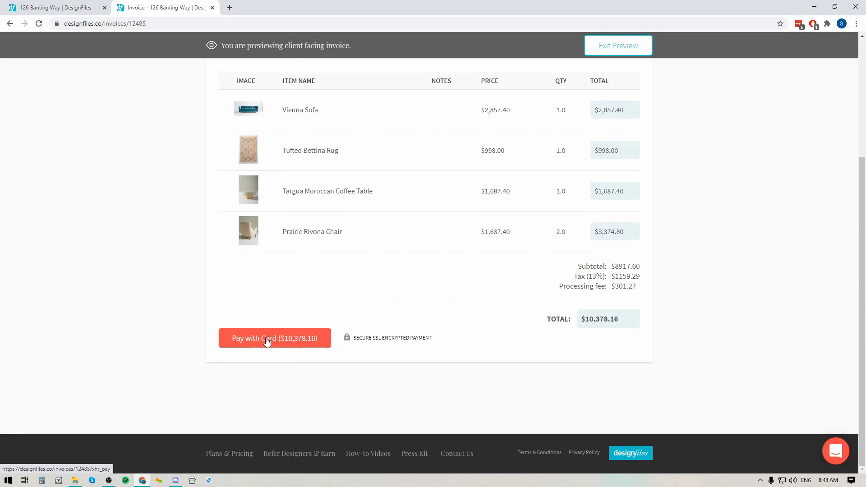
click(266, 340)
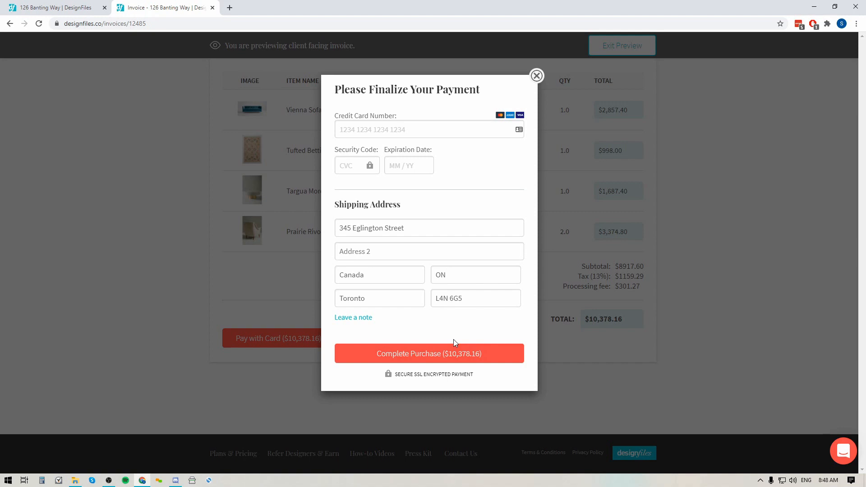
click(537, 76)
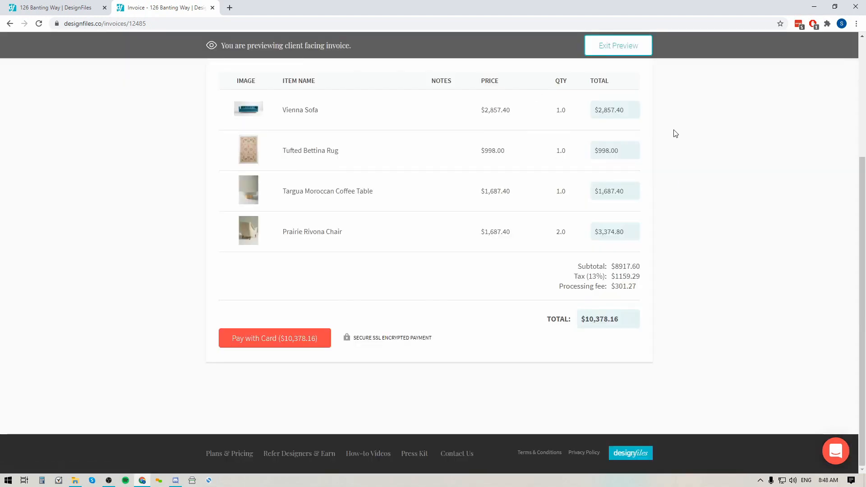